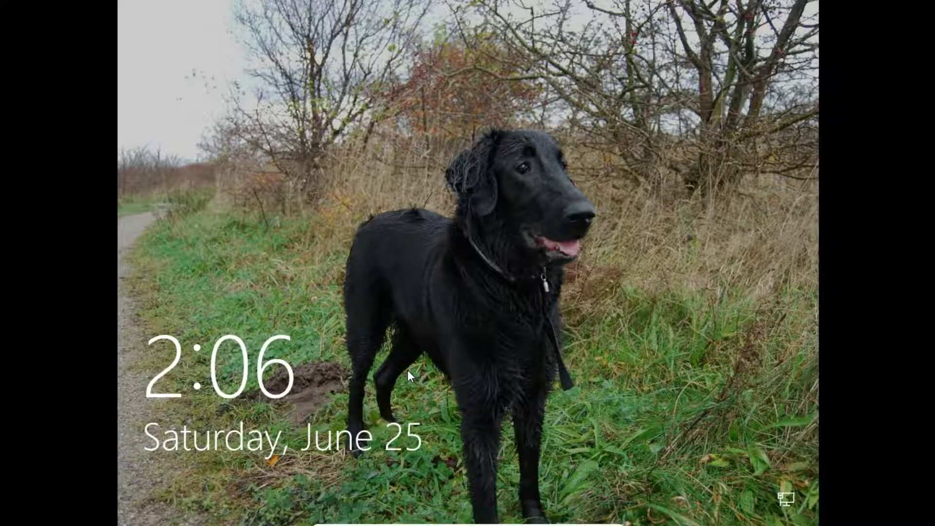
Step: Get past the lock screen and sign in to Windows using the account PIN
{"action": "left_click", "coordinate": [408, 370]}
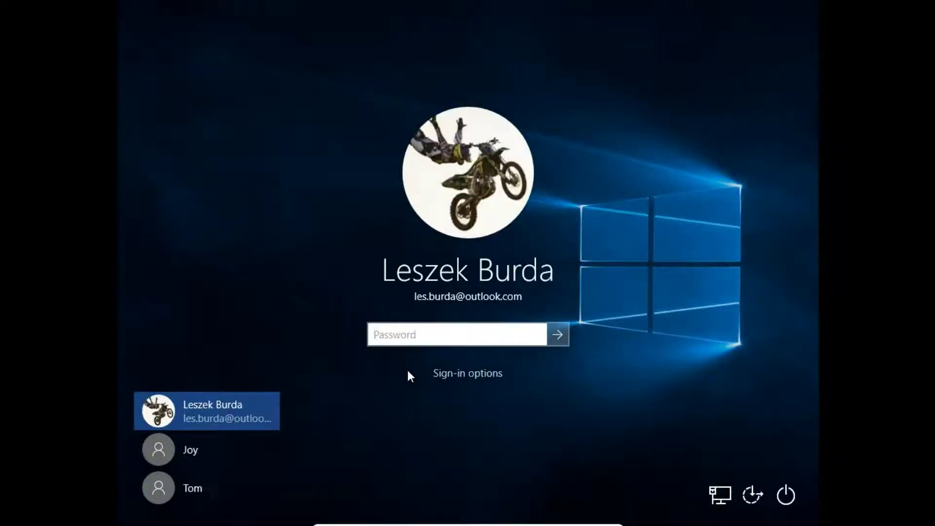
{"action": "left_click", "coordinate": [414, 381]}
{"action": "left_click", "coordinate": [216, 421]}
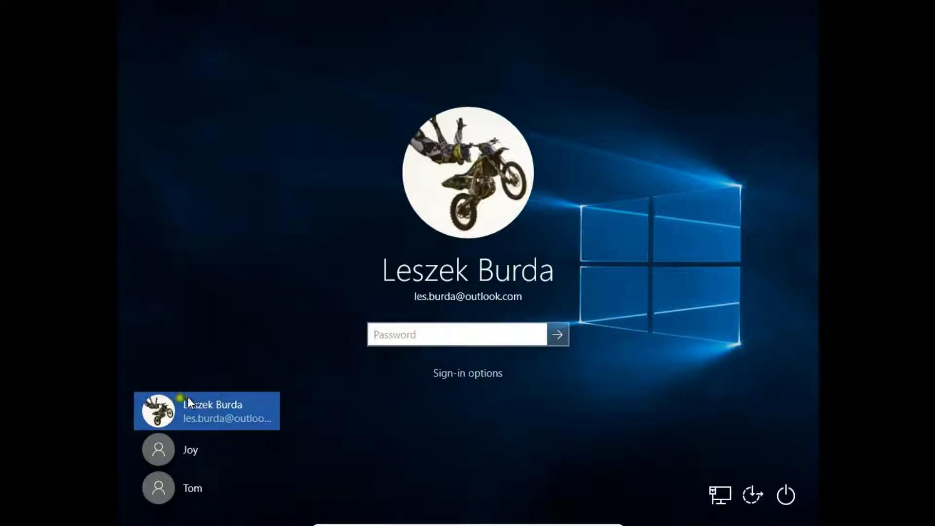
{"action": "left_click", "coordinate": [229, 409]}
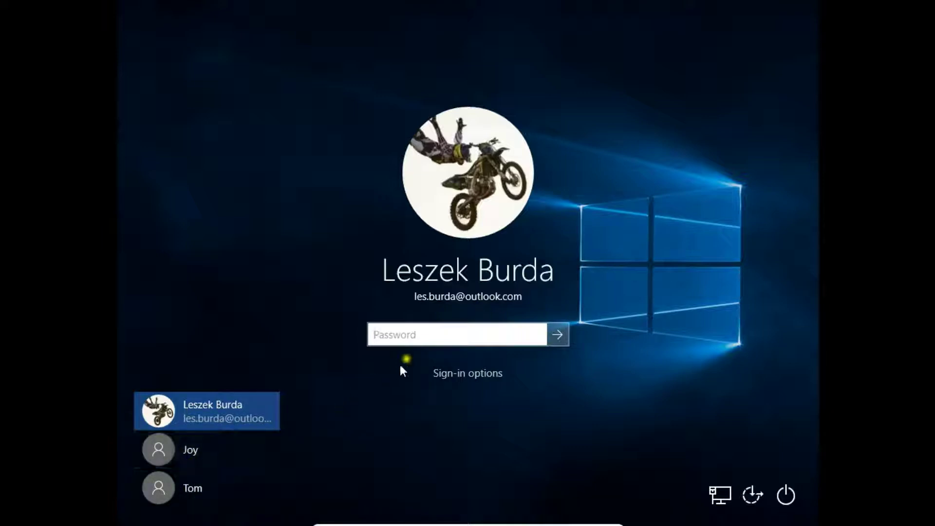
{"action": "left_click", "coordinate": [491, 374]}
{"action": "left_click", "coordinate": [502, 404]}
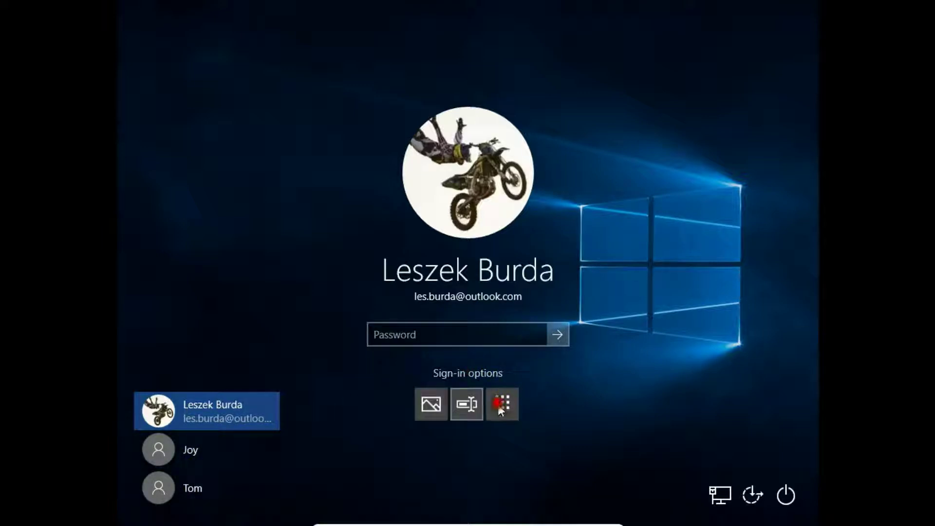
{"action": "left_click", "coordinate": [476, 334]}
{"action": "type", "text": "1234"}
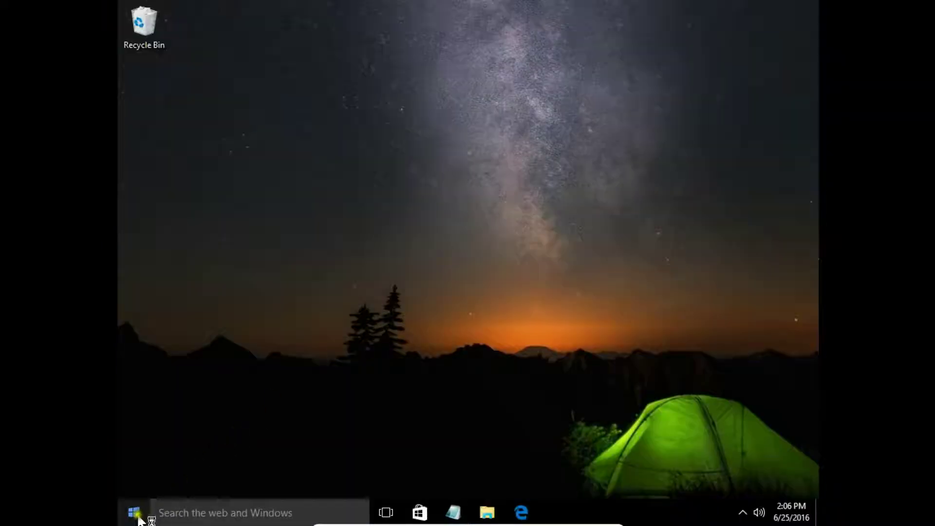
Step: Launch Command Prompt (Admin) from the Win+X menu and approve the UAC prompt
{"action": "right_click", "coordinate": [134, 512]}
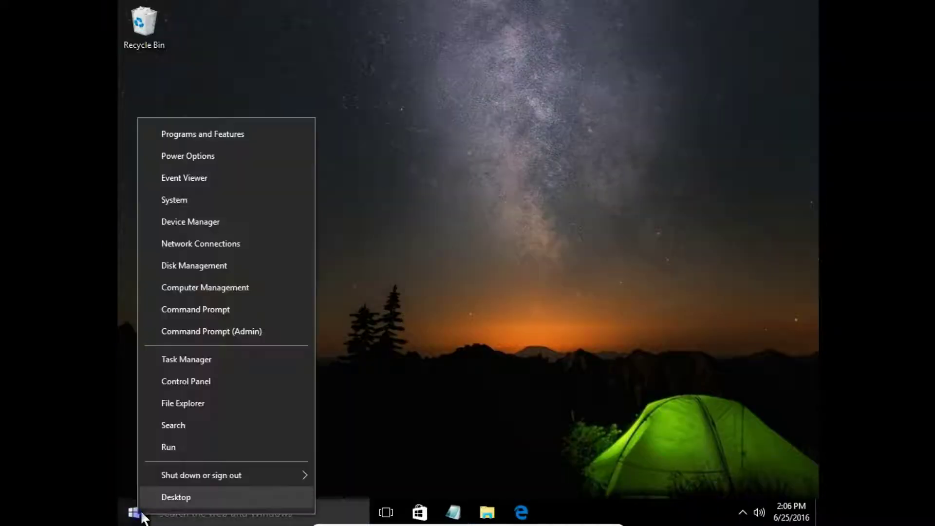
{"action": "left_click", "coordinate": [234, 333]}
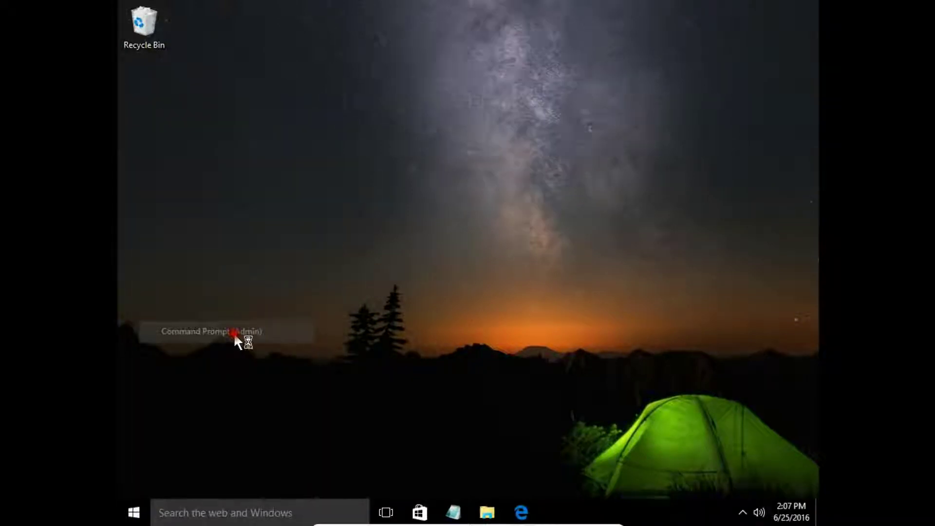
{"action": "left_click", "coordinate": [530, 280]}
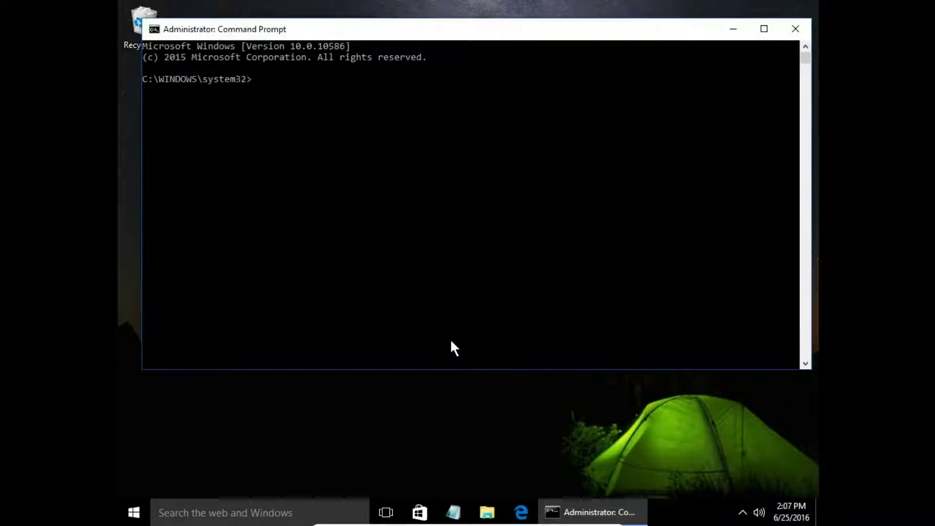
Step: Enter 'net user administrator administrator /active>yes' at the elevated prompt
Step: Run 'net user administrator /active:yes' to activate the built-in Administrator account
{"action": "type", "text": "net"}
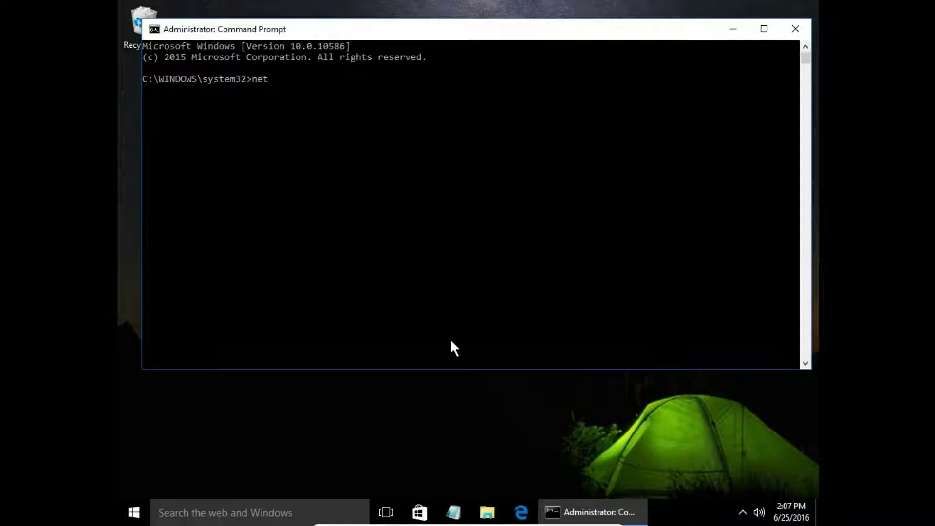
{"action": "type", "text": " user administrator /active:yes"}
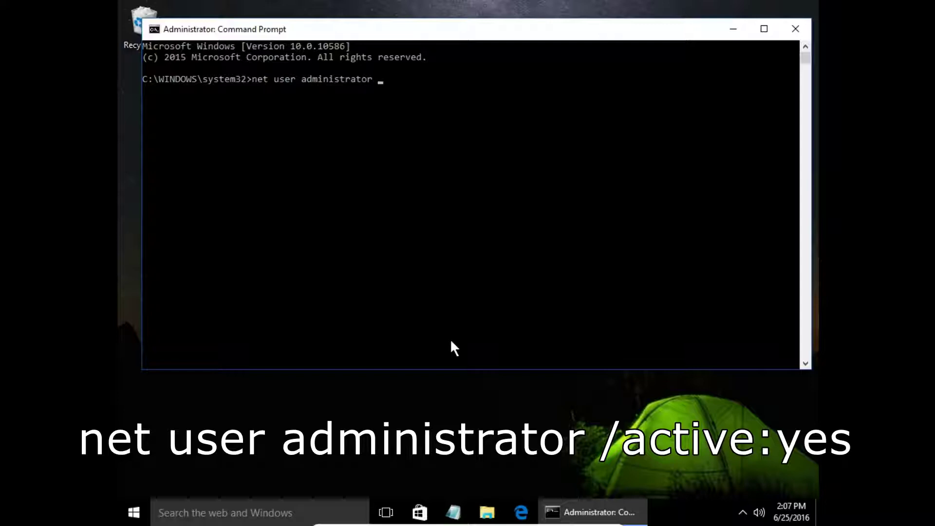
Step: Enter 'net user administrator administrator /active>yes' at the elevated prompt
Step: Run 'net user administrator /active:yes' to activate the built-in Administrator account
{"action": "type", "text": " administrator /"}
{"action": "type", "text": "active"}
{"action": "type", "text": ">"}
{"action": "type", "text": "yes"}
{"action": "key", "text": "Return"}
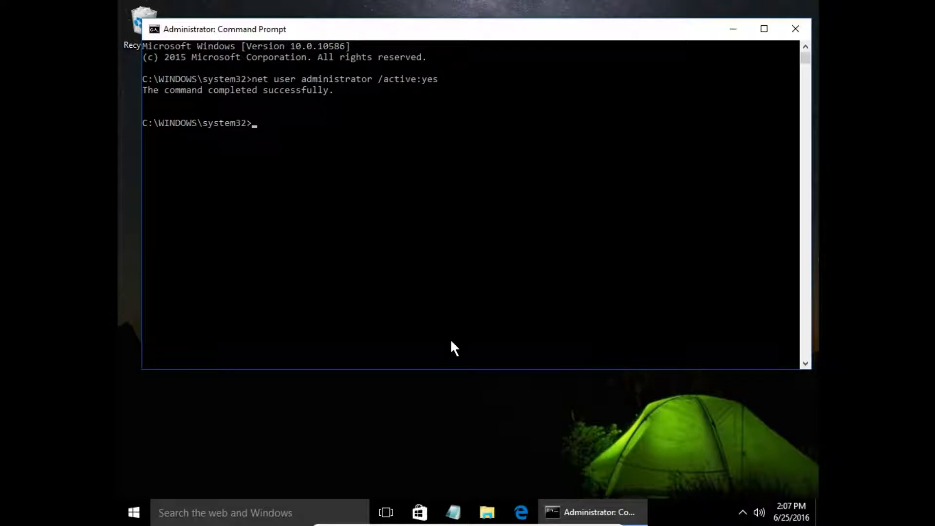
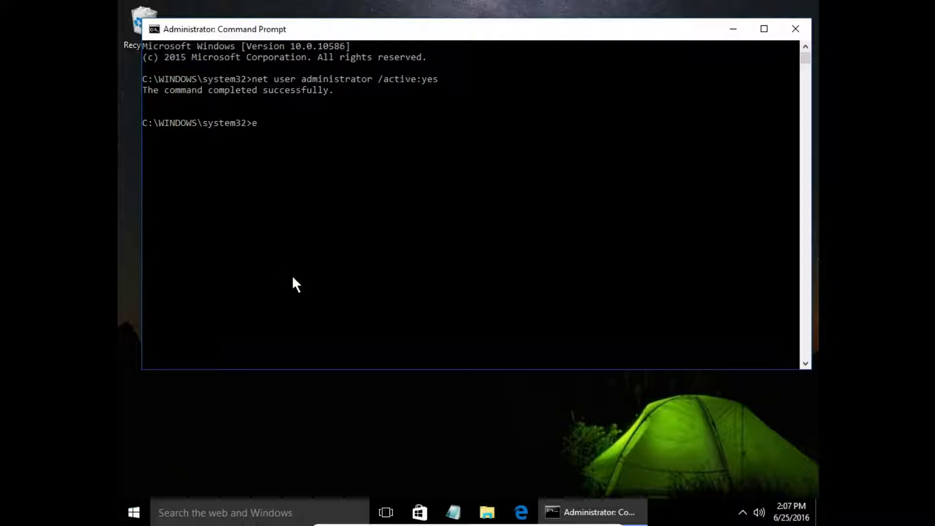
Step: Close the command window with exit, then sign out via the Start menu's account options
{"action": "type", "text": "xit"}
{"action": "key", "text": "Return"}
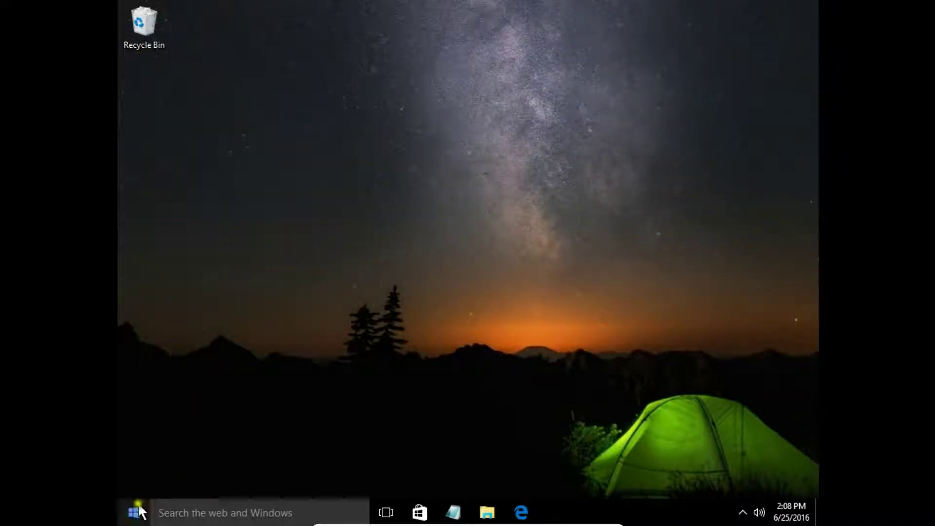
{"action": "left_click", "coordinate": [134, 512]}
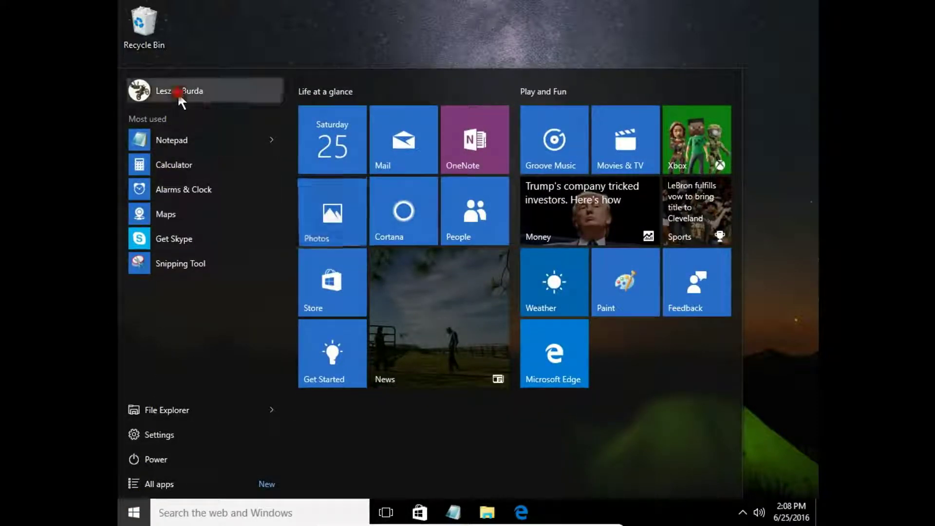
{"action": "left_click", "coordinate": [177, 92]}
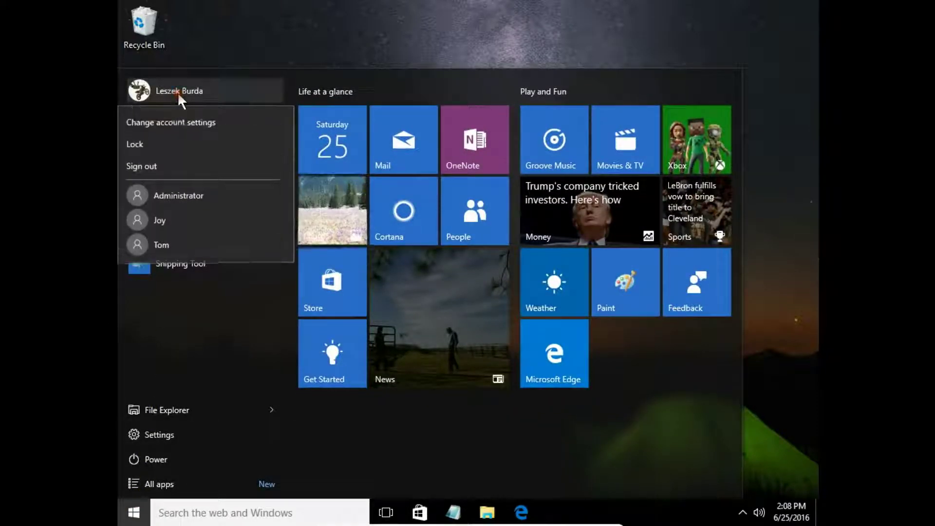
{"action": "left_click", "coordinate": [182, 188]}
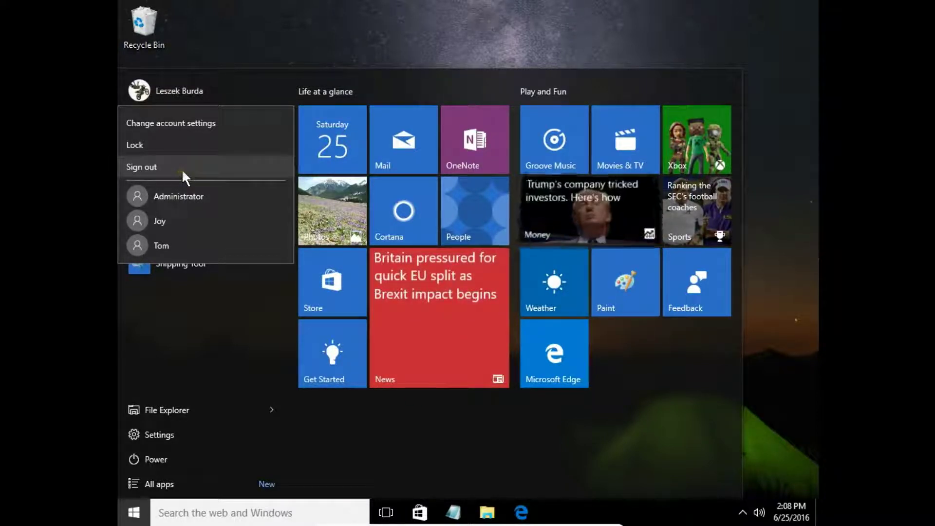
{"action": "left_click", "coordinate": [182, 169]}
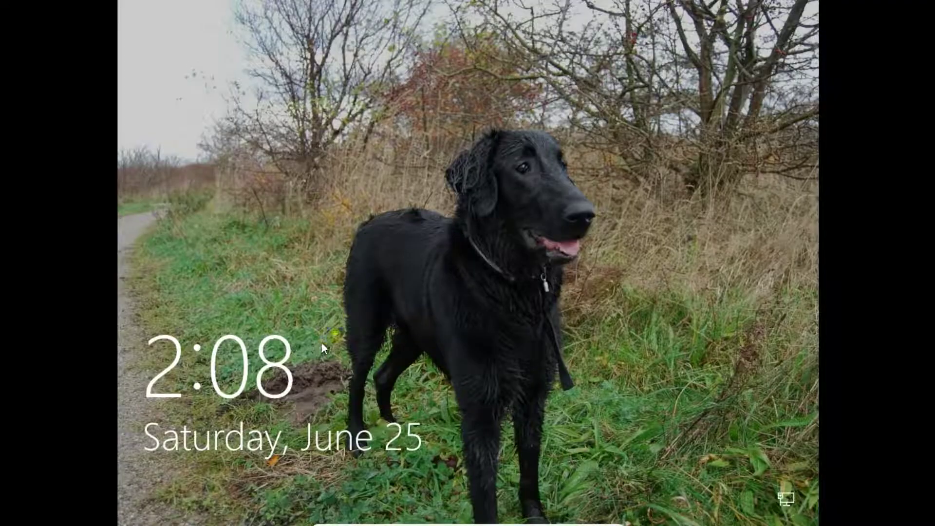
Step: Dismiss the lock screen and sign back into the main account with its PIN
{"action": "left_click", "coordinate": [345, 327]}
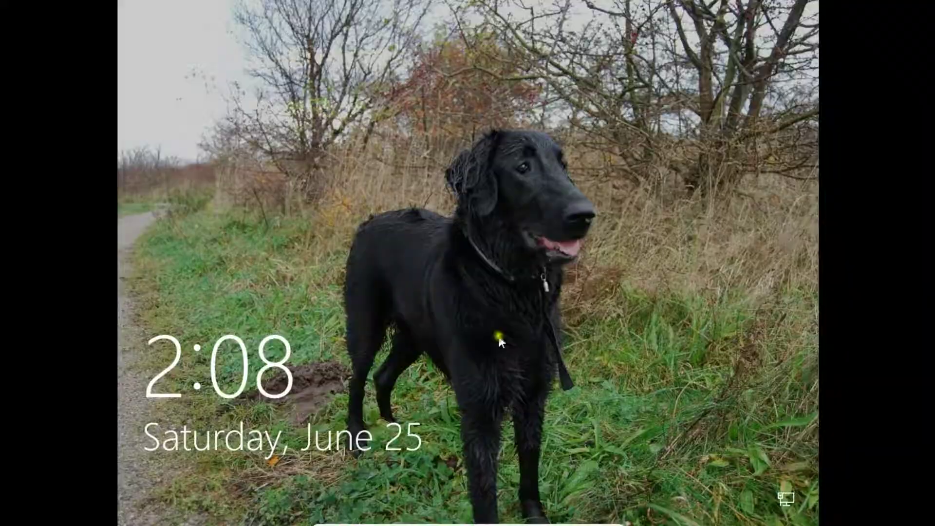
{"action": "left_click", "coordinate": [500, 342]}
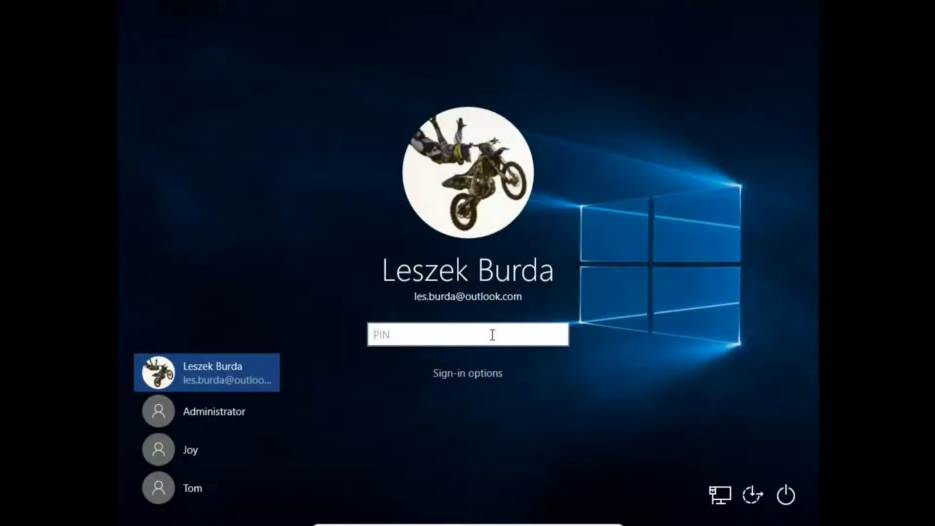
{"action": "type", "text": "1234"}
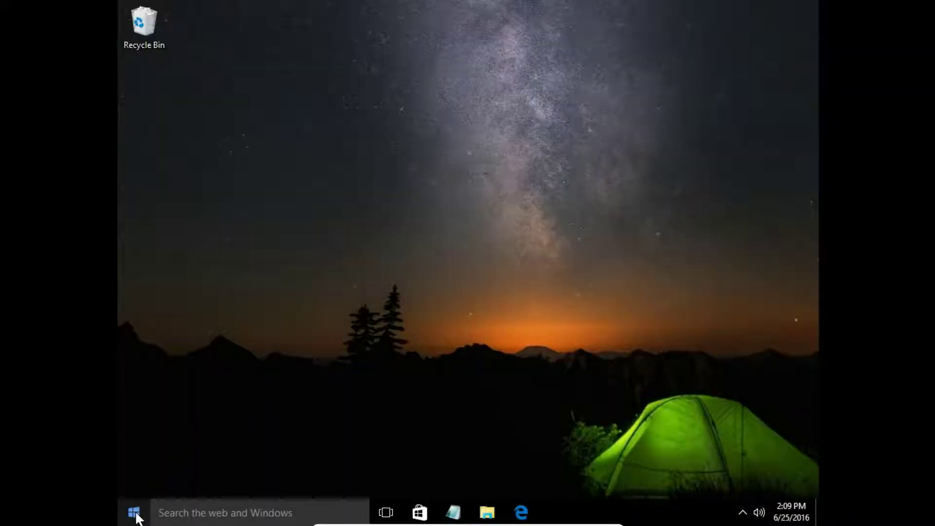
Step: Launch Computer Management and list the accounts under Local Users and Groups > Users
{"action": "right_click", "coordinate": [136, 515]}
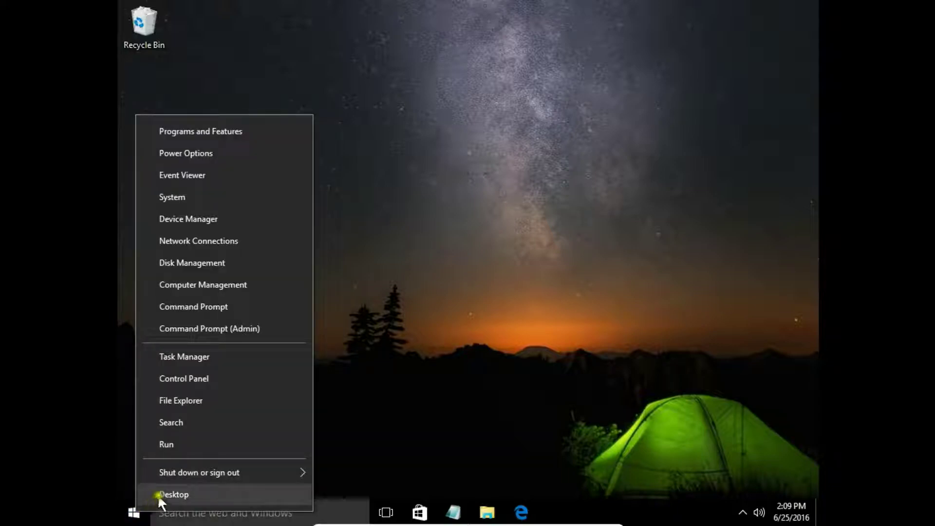
{"action": "left_click", "coordinate": [212, 285]}
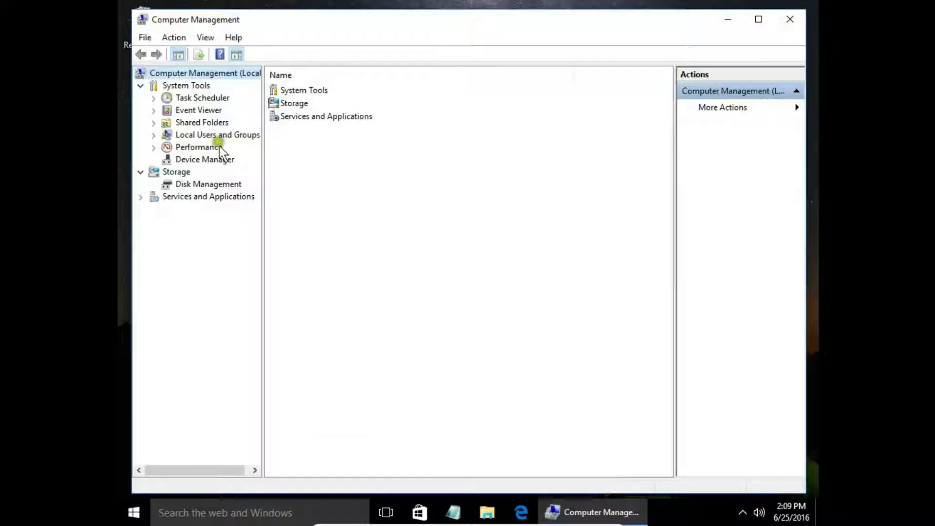
{"action": "left_click", "coordinate": [212, 135]}
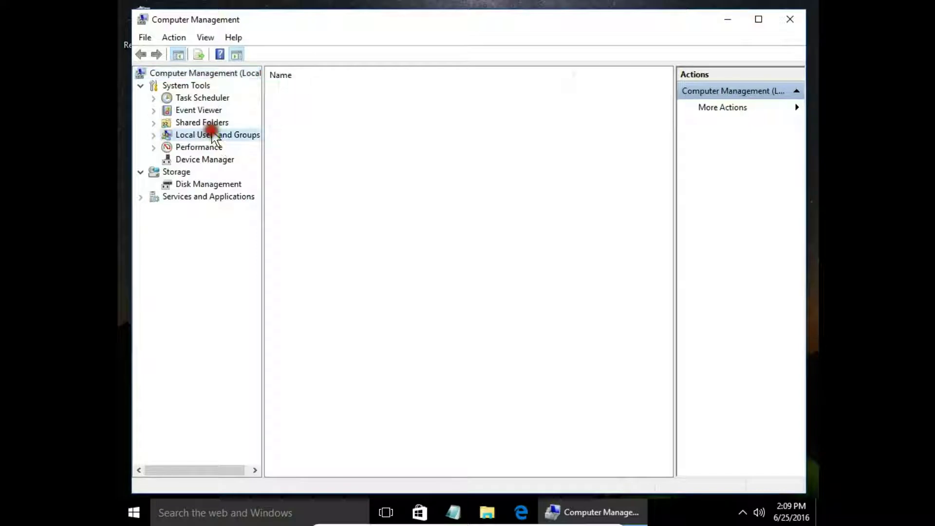
{"action": "double_click", "coordinate": [283, 89]}
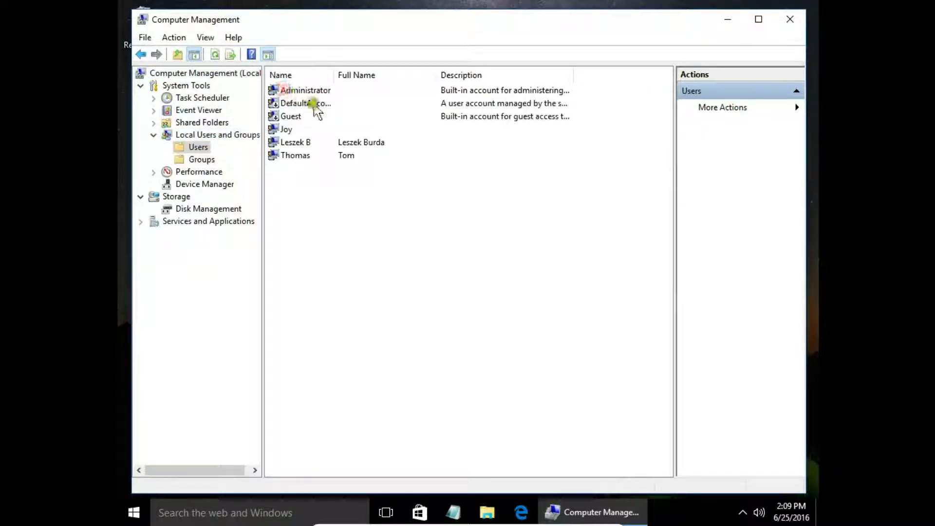
Step: Tick 'Account is disabled' in Administrator's properties, apply, and minimize Computer Management
{"action": "right_click", "coordinate": [313, 90]}
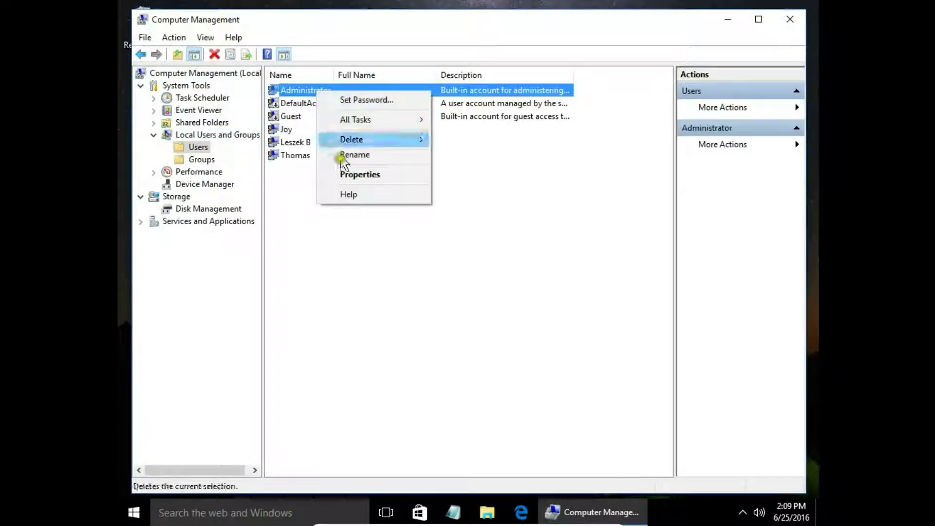
{"action": "left_click", "coordinate": [350, 174]}
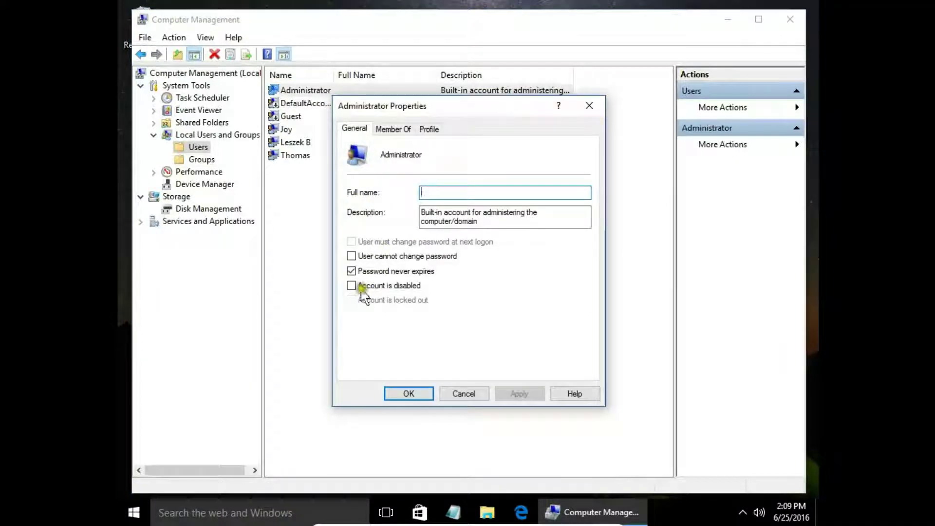
{"action": "left_click", "coordinate": [352, 286]}
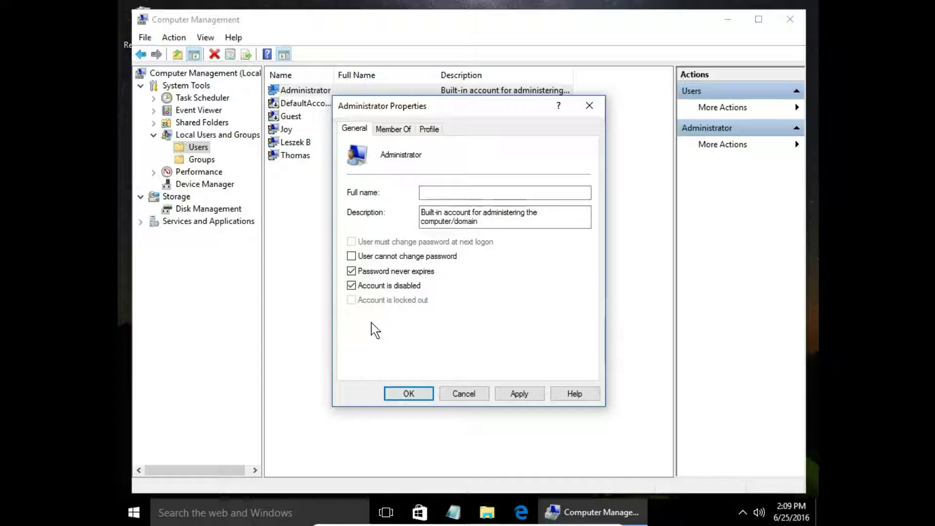
{"action": "left_click", "coordinate": [519, 393]}
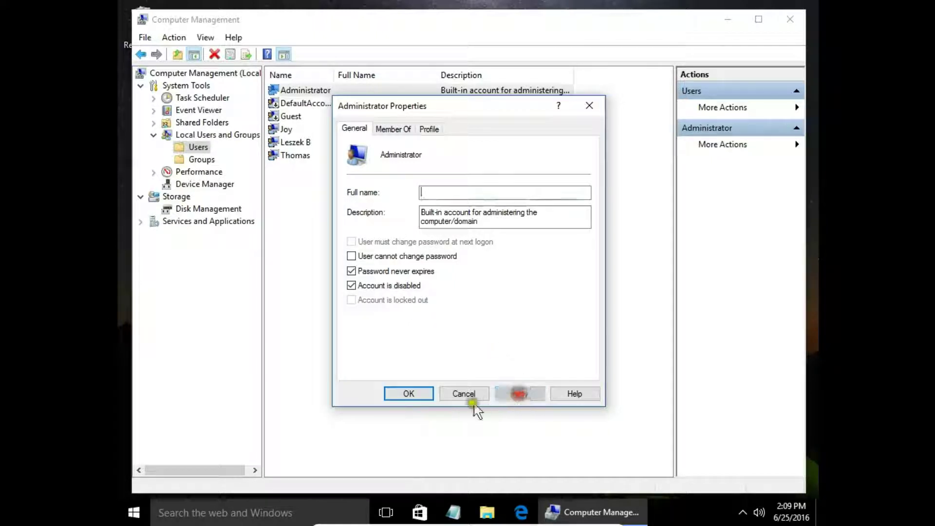
{"action": "left_click", "coordinate": [413, 395]}
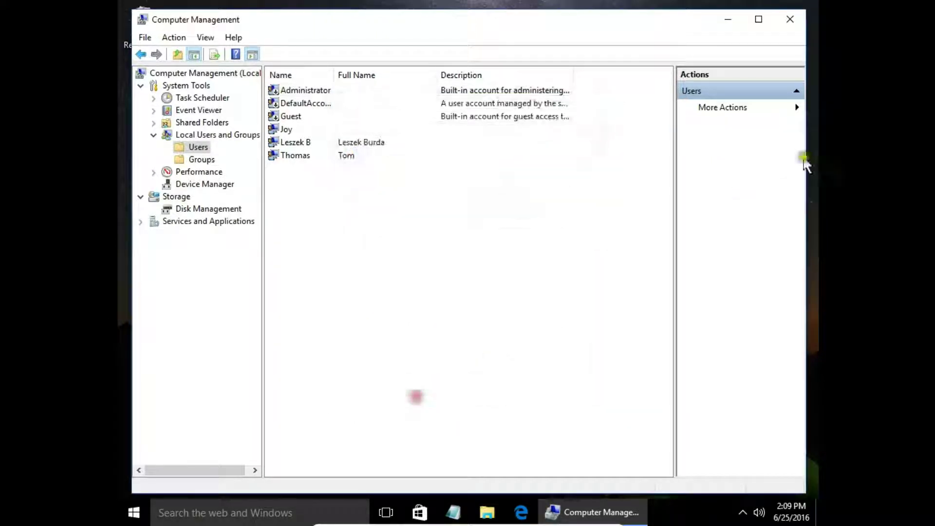
{"action": "left_click", "coordinate": [728, 18]}
{"action": "left_click", "coordinate": [133, 509]}
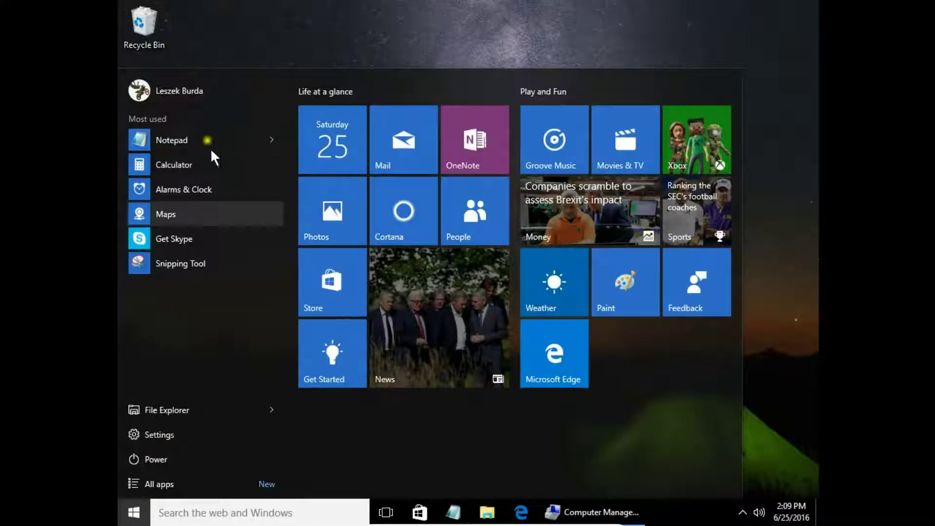
{"action": "left_click", "coordinate": [197, 90]}
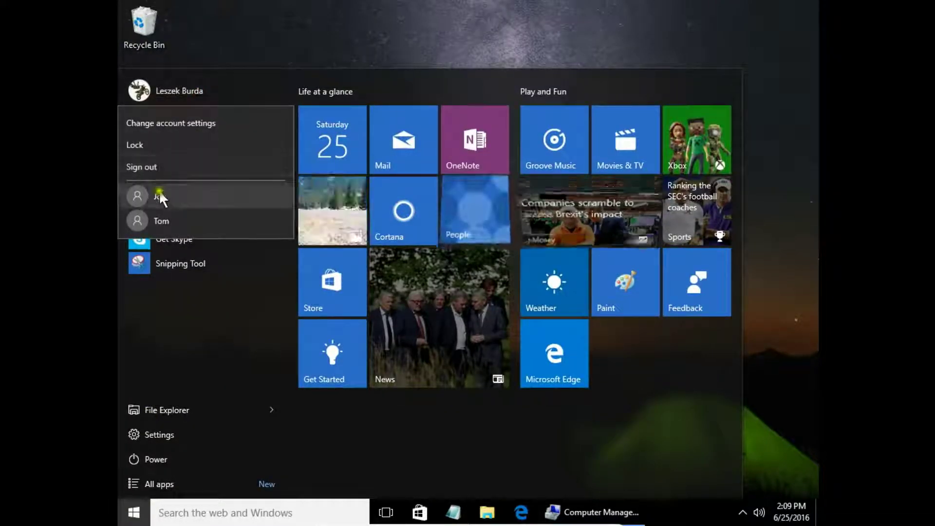
{"action": "left_click", "coordinate": [562, 519]}
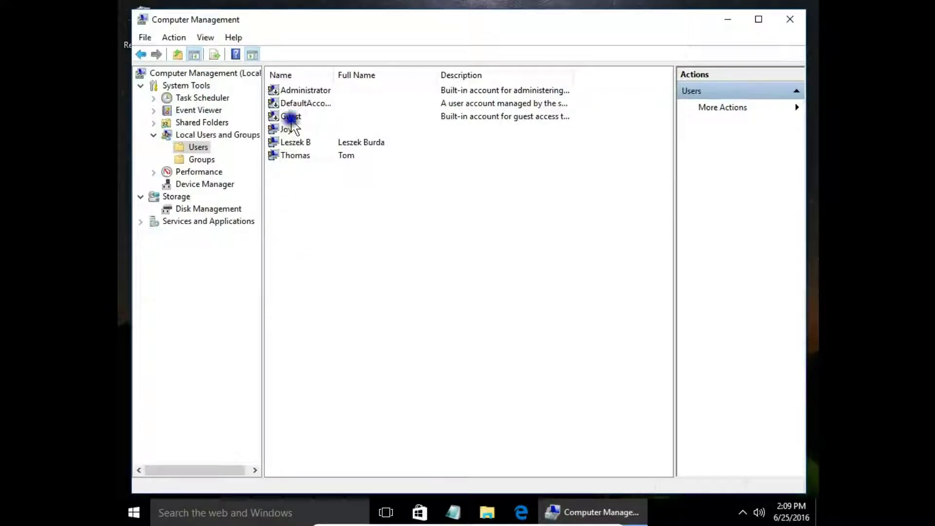
{"action": "right_click", "coordinate": [291, 119]}
Step: In Guest's properties, untick then re-tick 'Account is disabled', leaving it disabled
{"action": "left_click", "coordinate": [325, 205]}
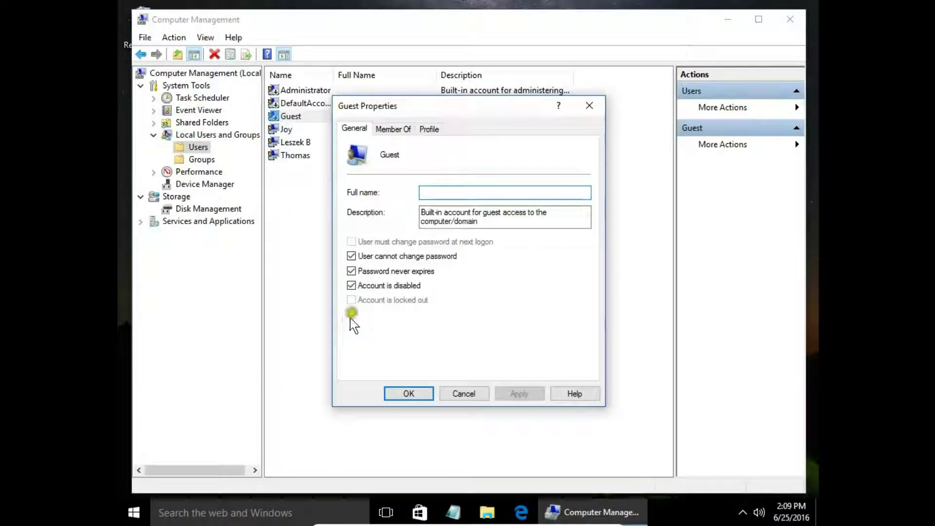
{"action": "left_click", "coordinate": [352, 286]}
{"action": "left_click", "coordinate": [351, 286]}
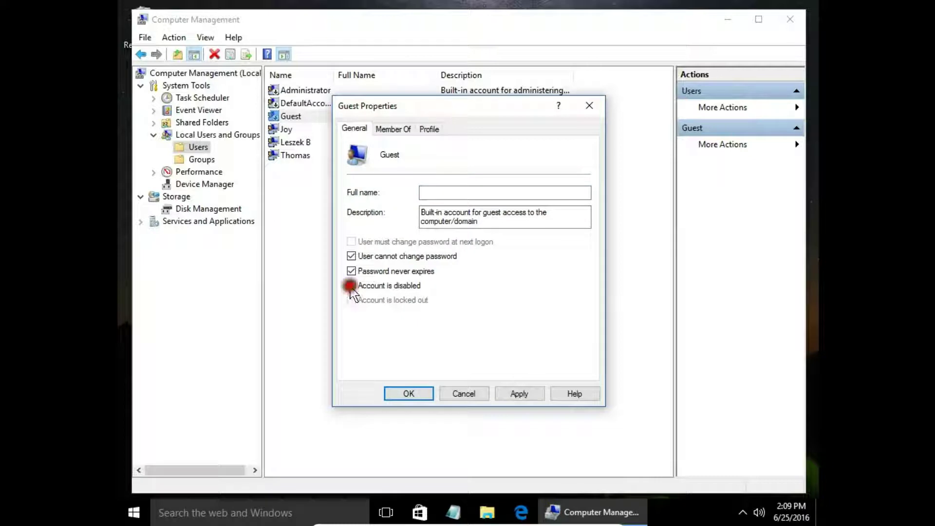
{"action": "left_click", "coordinate": [520, 395]}
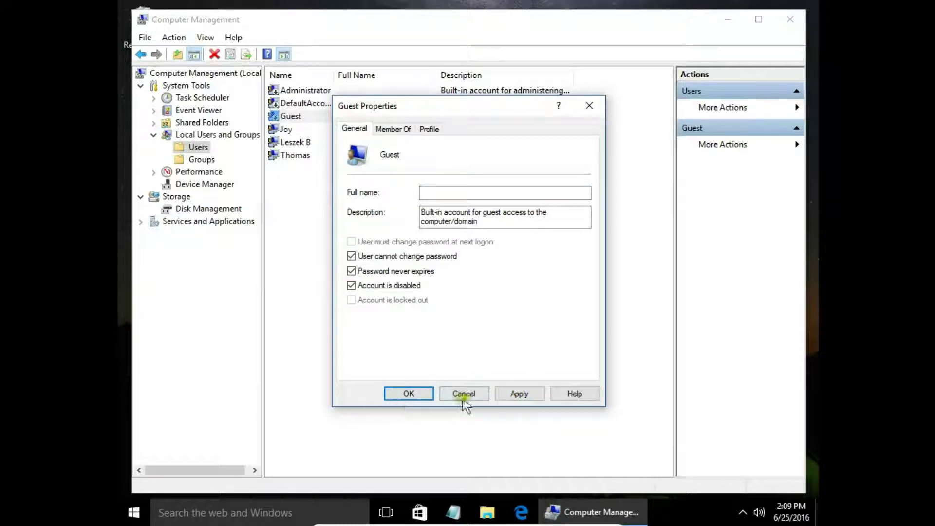